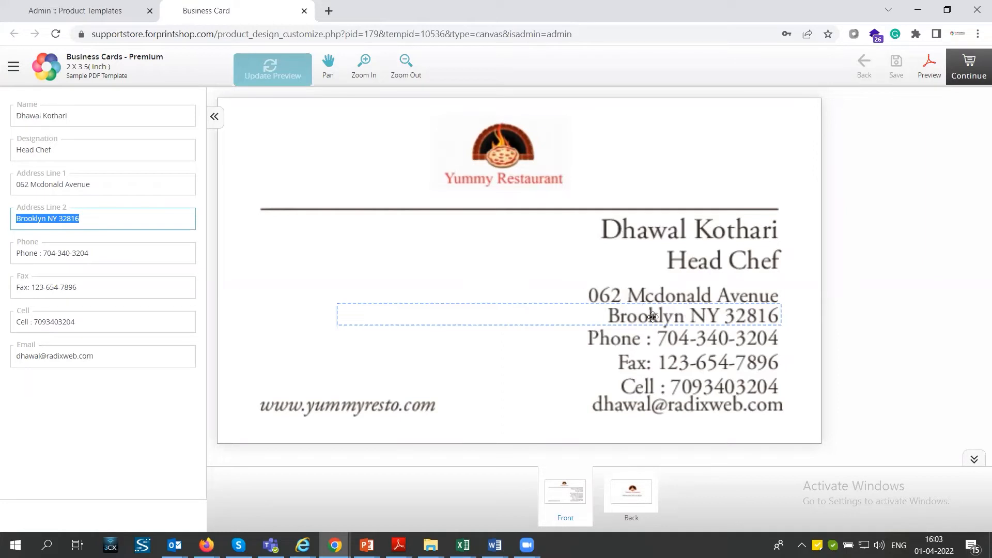
Select the phone, fax and cell lines on the card front to locate their matching form fields.
{"action": "left_click", "coordinate": [643, 342]}
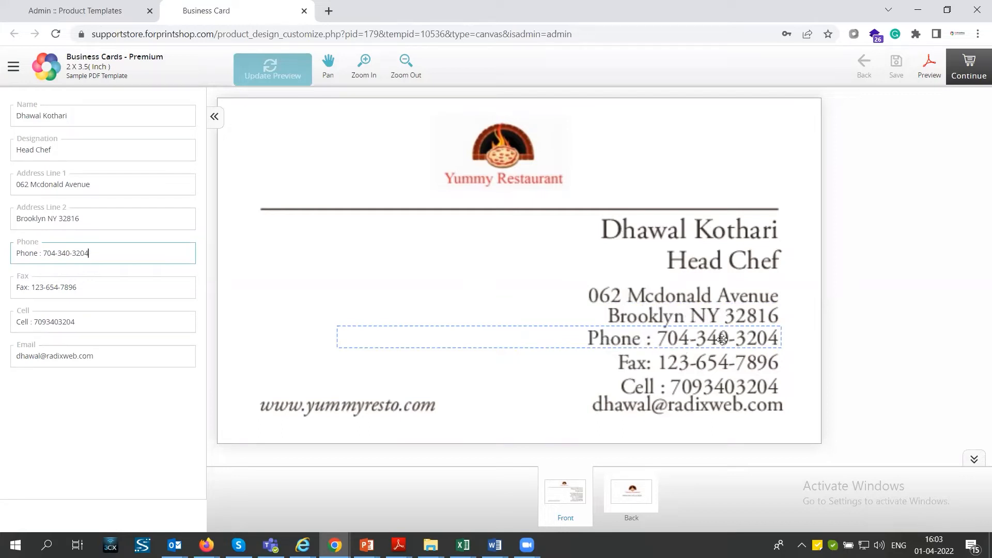
{"action": "left_click", "coordinate": [703, 360]}
{"action": "left_click", "coordinate": [692, 391]}
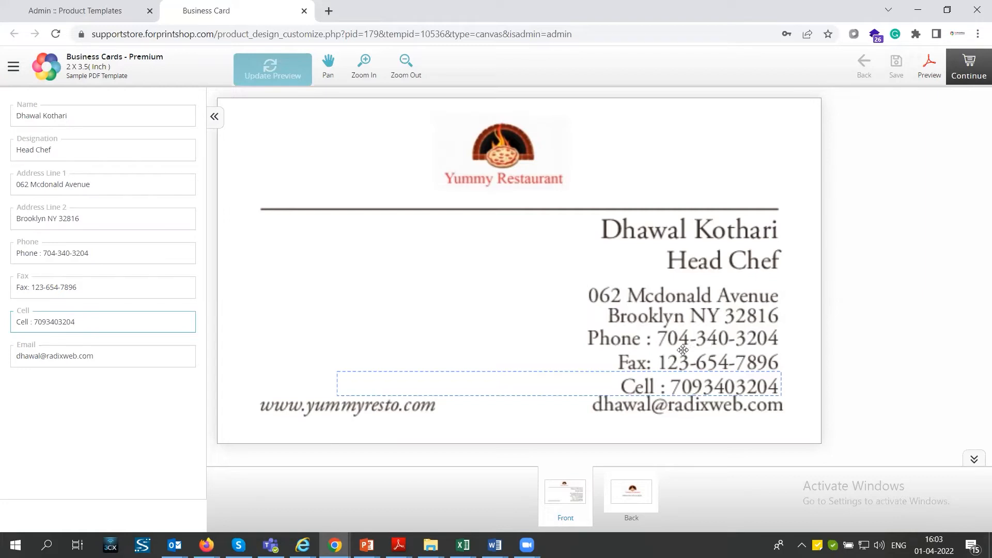
Open the block management page of the Business Cards - Premium "Sample PDF Template" in the admin's product templates.
{"action": "left_click", "coordinate": [101, 11]}
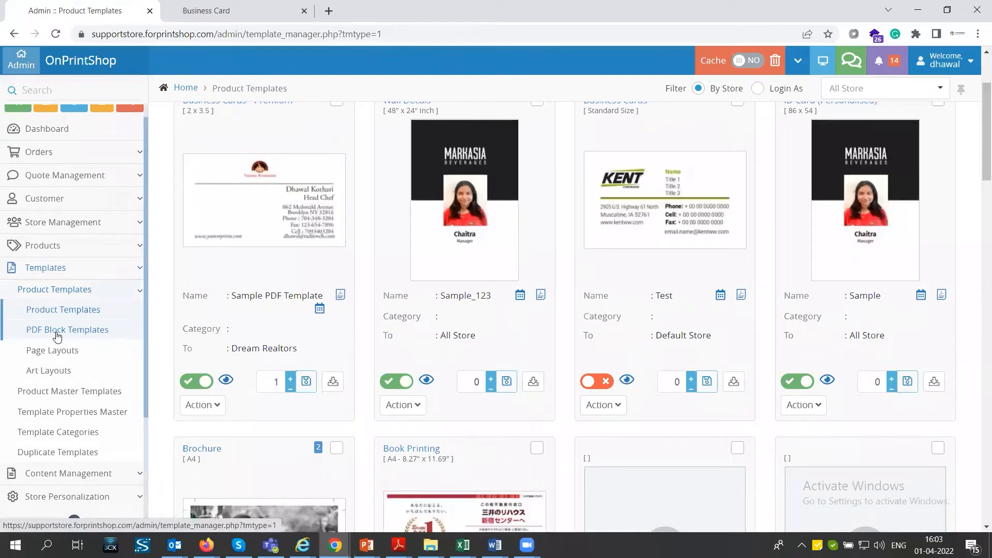
{"action": "scroll", "coordinate": [210, 253], "scroll_direction": "up", "scroll_amount": 1}
{"action": "left_click_drag", "start_coordinate": [182, 166], "coordinate": [273, 167]}
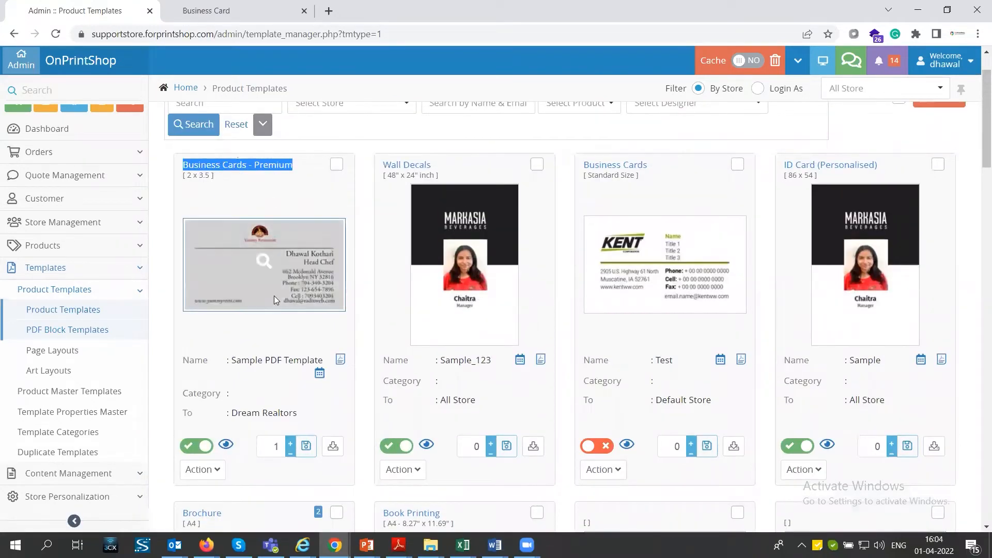
{"action": "scroll", "coordinate": [274, 296], "scroll_direction": "down", "scroll_amount": 2}
{"action": "left_click", "coordinate": [210, 340]}
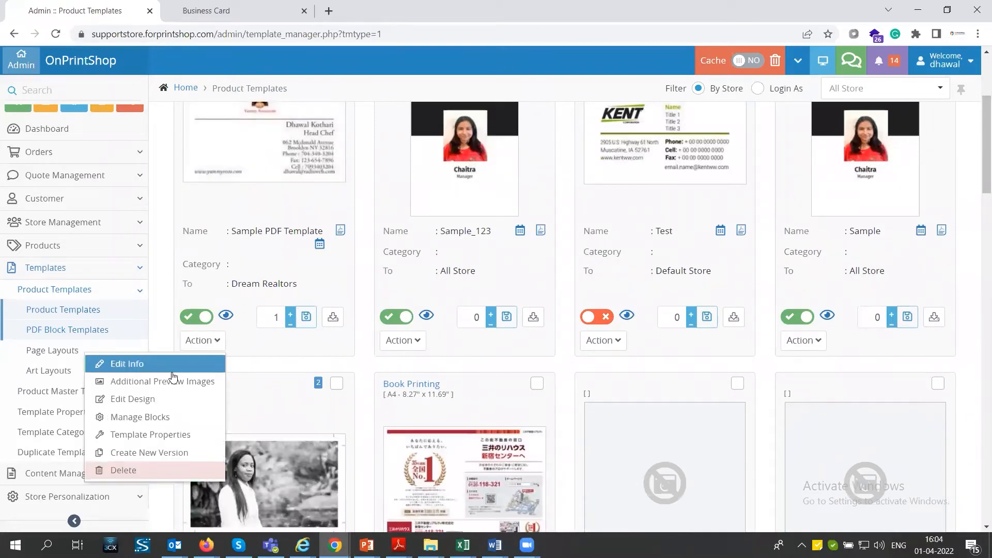
{"action": "left_click", "coordinate": [156, 418]}
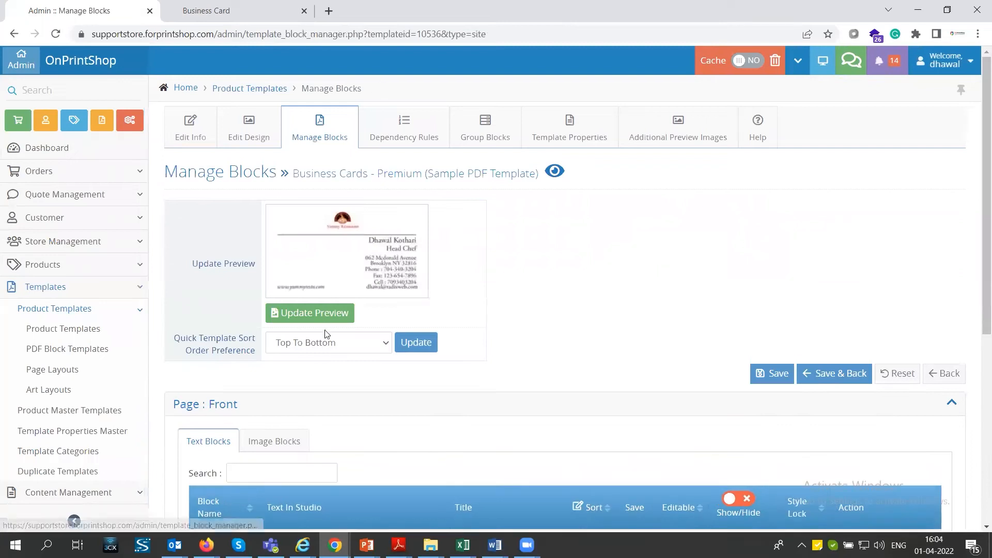
{"action": "scroll", "coordinate": [325, 320], "scroll_direction": "down", "scroll_amount": 6}
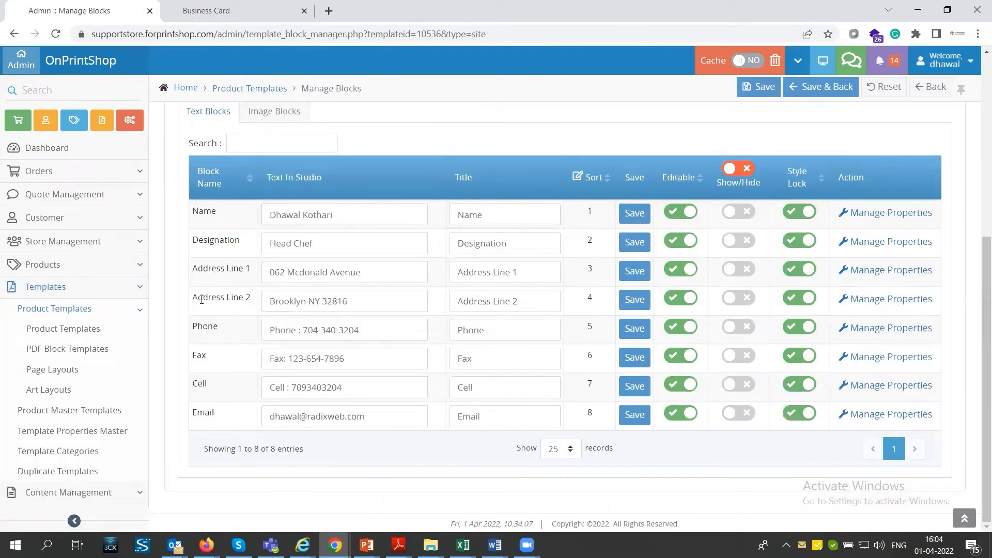
Wrap the city, state and zip code in Address Line 2's studio text each in {| |} delimiters, without spaces between them.
{"action": "left_click_drag", "start_coordinate": [269, 300], "coordinate": [318, 301]}
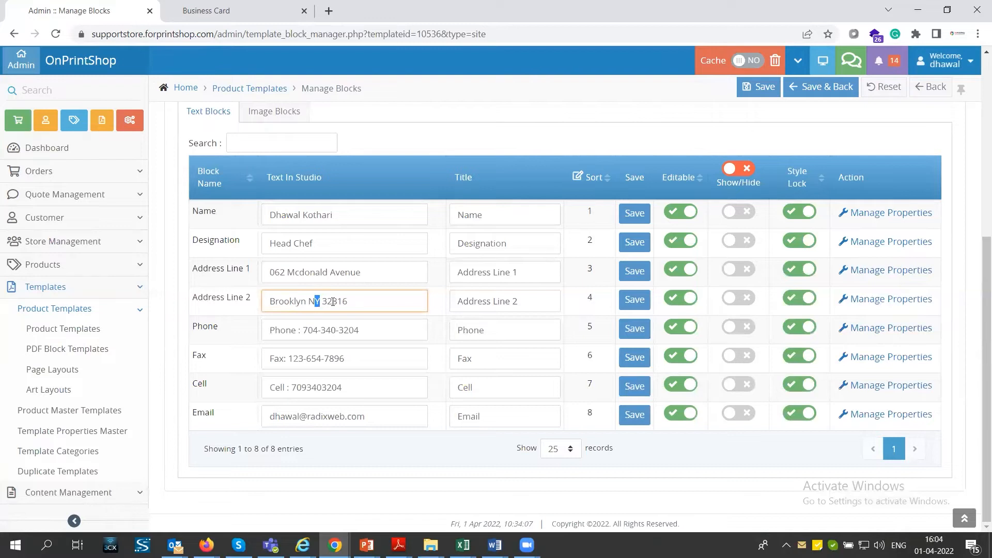
{"action": "left_click", "coordinate": [266, 298]}
{"action": "type", "text": "{"}
{"action": "type", "text": "{"}
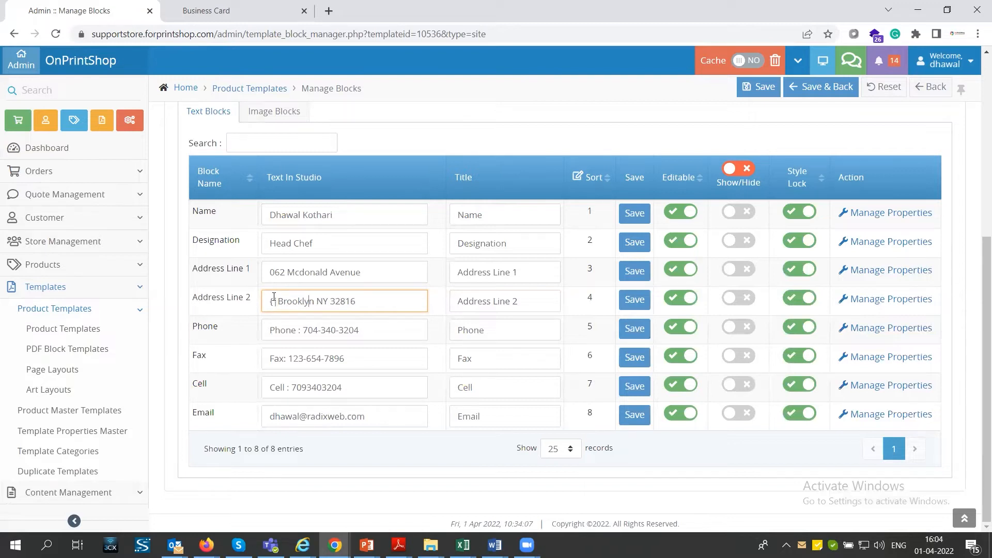
{"action": "type", "text": "}}"}
{"action": "type", "text": "{"}
{"action": "type", "text": "{"}
{"action": "key", "text": "BackSpace"}
{"action": "type", "text": "}}{|"}
{"action": "key", "text": "BackSpace"}
{"action": "type", "text": "|}{|"}
Replace the delimited values in Address Line 2 with names so it reads {|City|}{|State|}{|zip code|}, and save the blocks.
{"action": "double_click", "coordinate": [307, 300]}
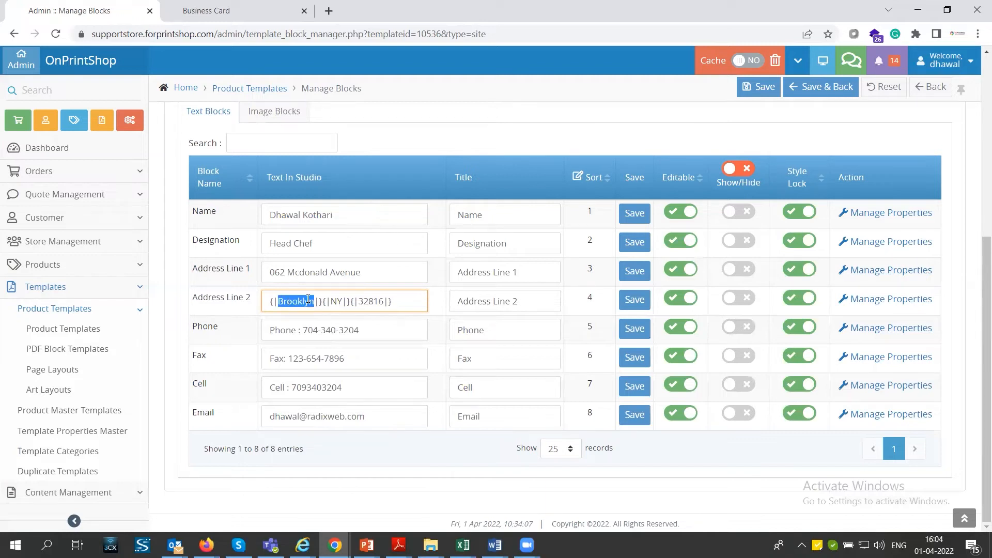
{"action": "double_click", "coordinate": [336, 301]}
{"action": "double_click", "coordinate": [374, 303]}
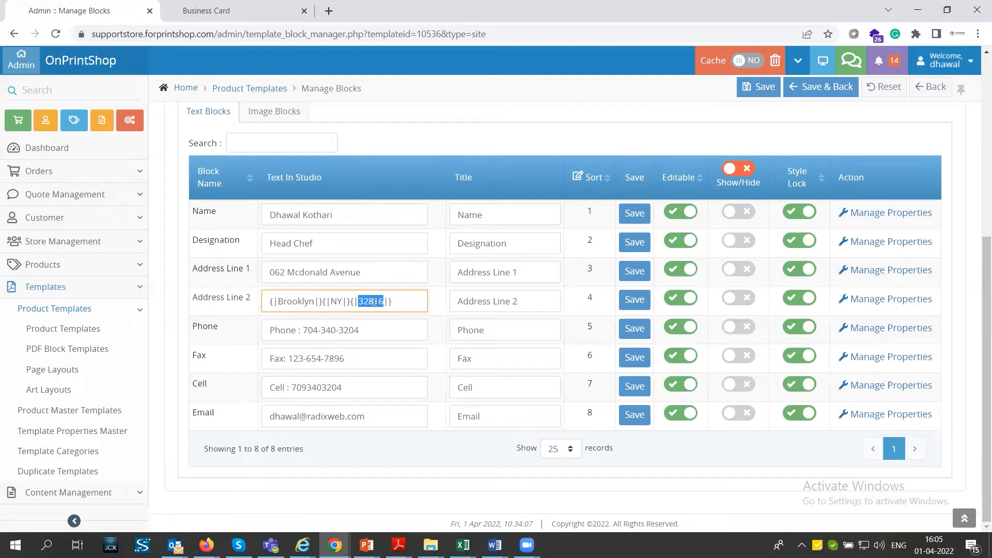
{"action": "double_click", "coordinate": [300, 302]}
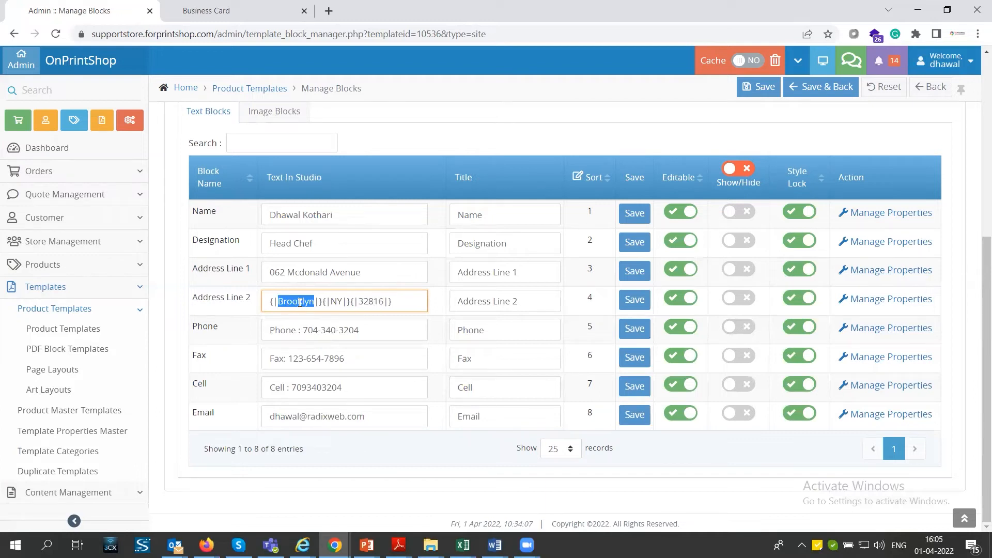
{"action": "type", "text": "City"}
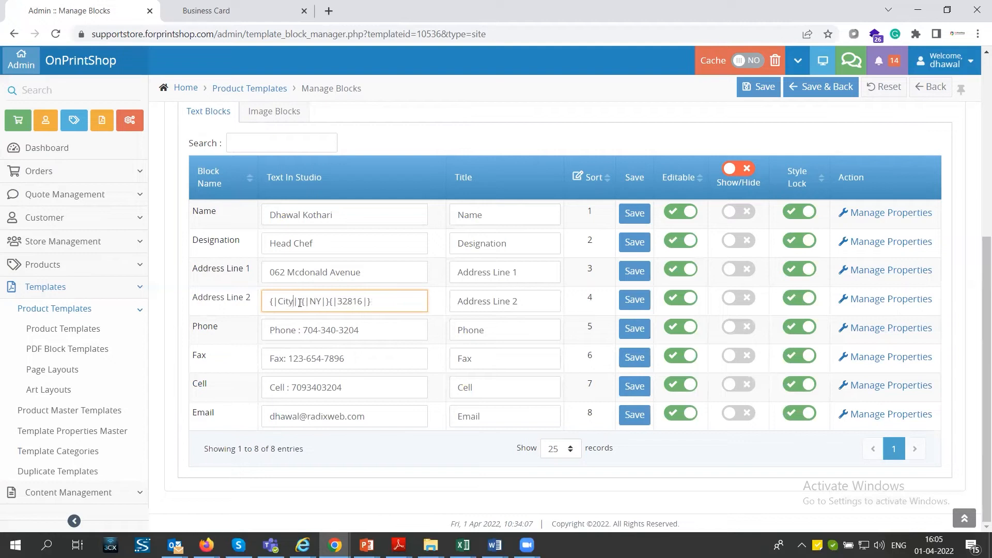
{"action": "double_click", "coordinate": [311, 301]}
{"action": "type", "text": "Sa"}
{"action": "key", "text": "BackSpace"}
{"action": "type", "text": "tate"}
{"action": "double_click", "coordinate": [355, 303]}
{"action": "type", "text": "zip code"}
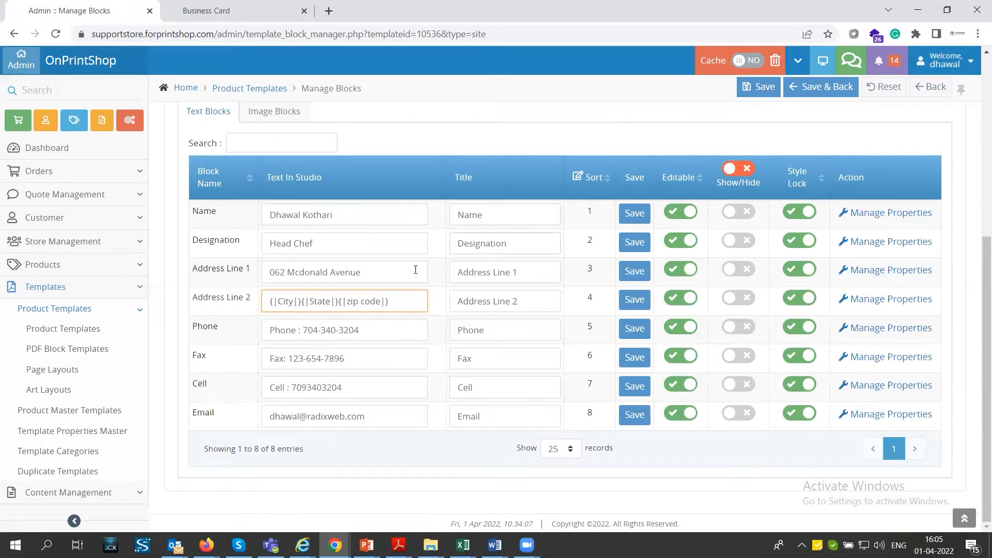
{"action": "left_click_drag", "start_coordinate": [270, 303], "coordinate": [387, 304]}
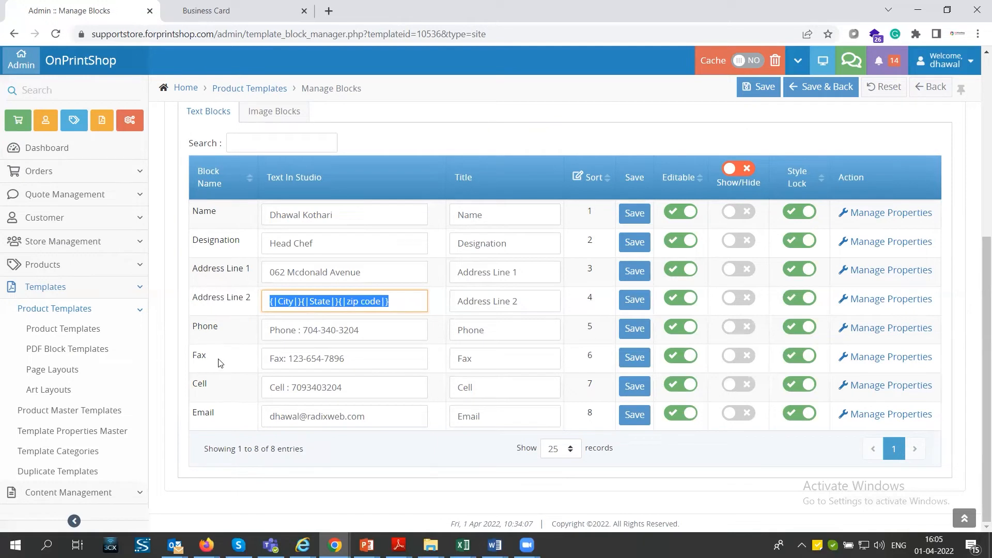
{"action": "left_click", "coordinate": [763, 89]}
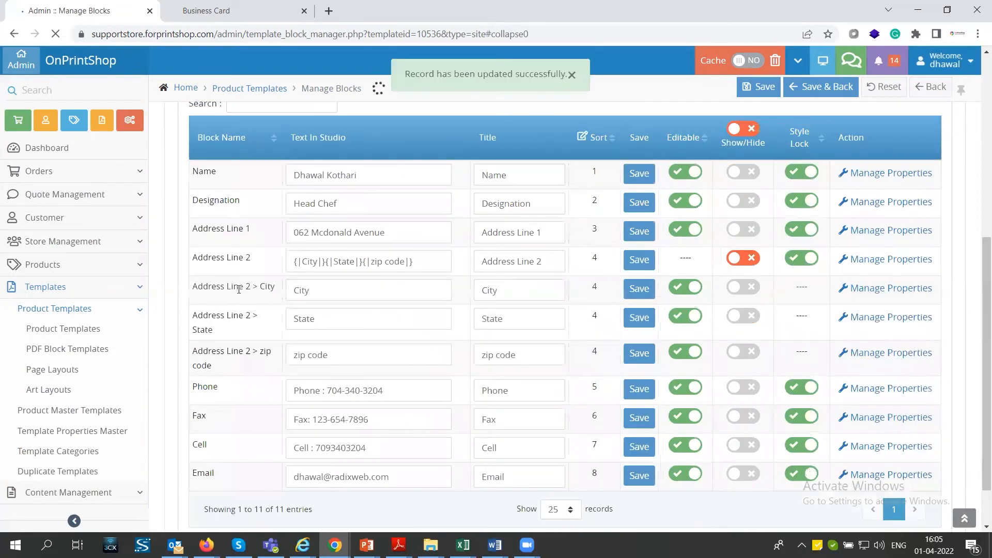
Fill the City, State and zip code sub-blocks of Address Line 2 with a sample city, state and zip code, and save.
{"action": "left_click_drag", "start_coordinate": [293, 261], "coordinate": [414, 262]}
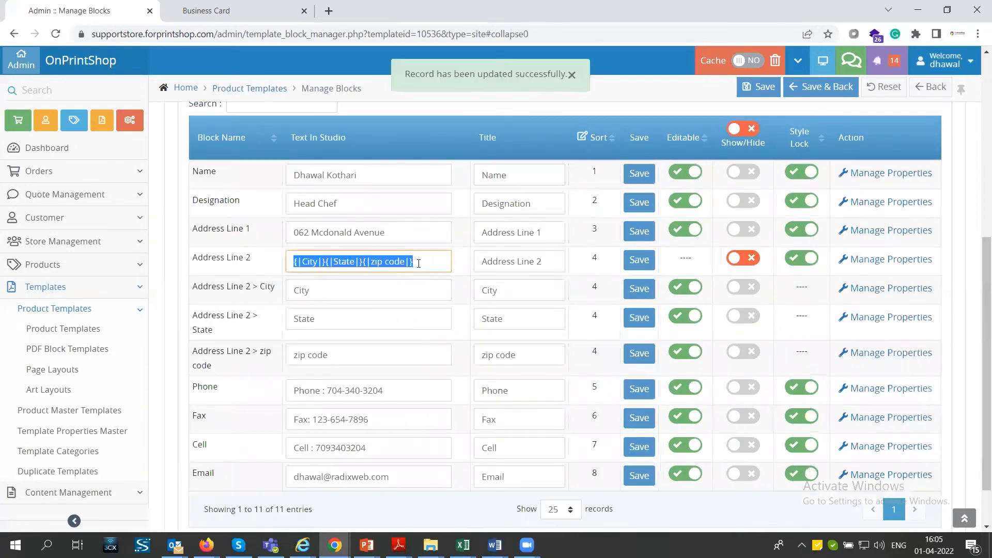
{"action": "left_click_drag", "start_coordinate": [193, 288], "coordinate": [241, 287]}
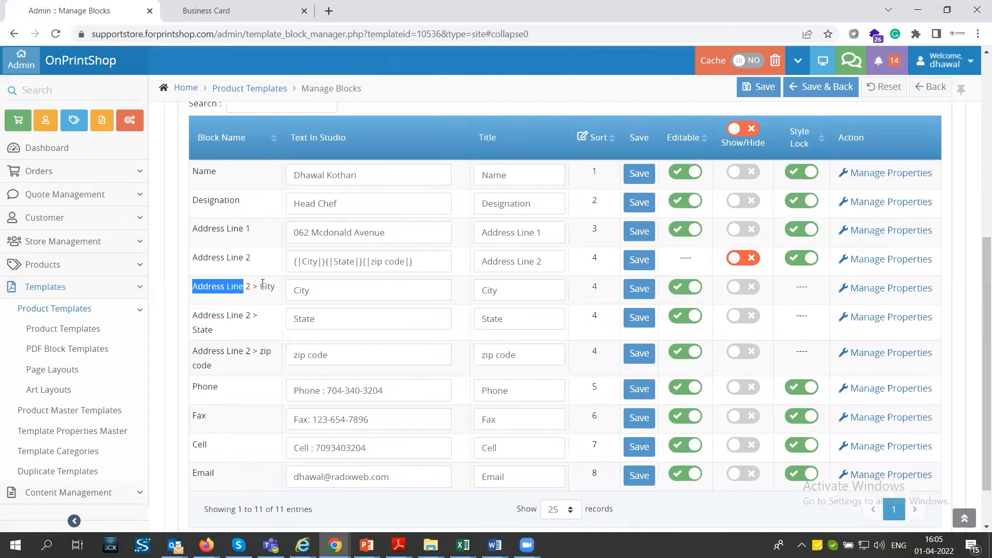
{"action": "left_click", "coordinate": [263, 283]}
{"action": "double_click", "coordinate": [208, 330]}
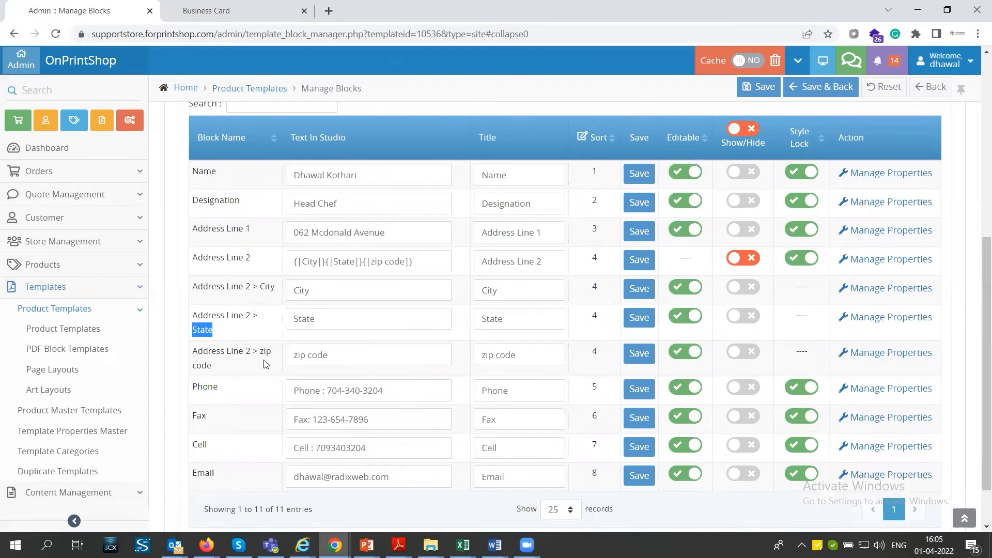
{"action": "left_click", "coordinate": [300, 292]}
{"action": "double_click", "coordinate": [300, 292]}
{"action": "type", "text": "Brooklyn"}
{"action": "double_click", "coordinate": [305, 320]}
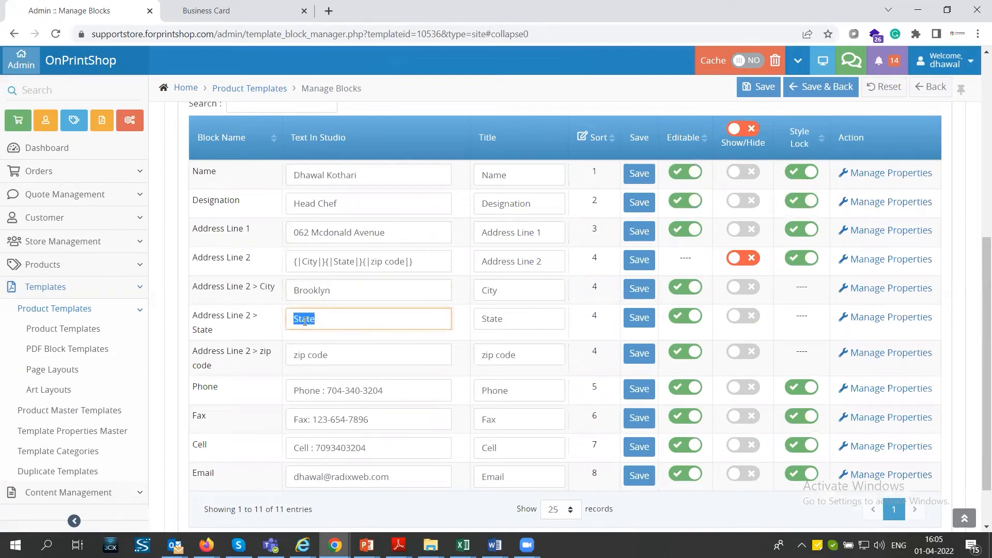
{"action": "type", "text": "NJ"}
{"action": "double_click", "coordinate": [322, 355]}
{"action": "triple_click", "coordinate": [323, 355]}
{"action": "type", "text": "38596"}
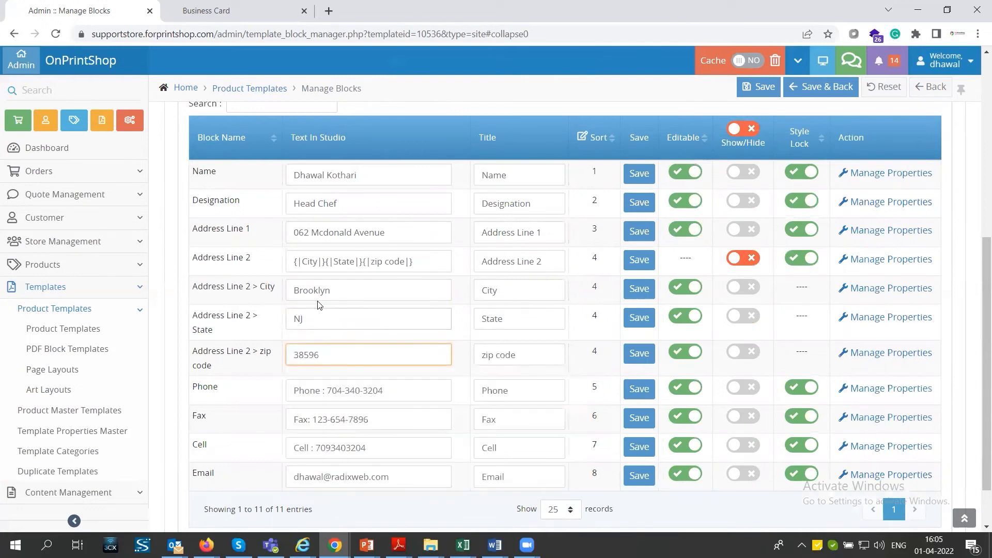
{"action": "left_click", "coordinate": [759, 87]}
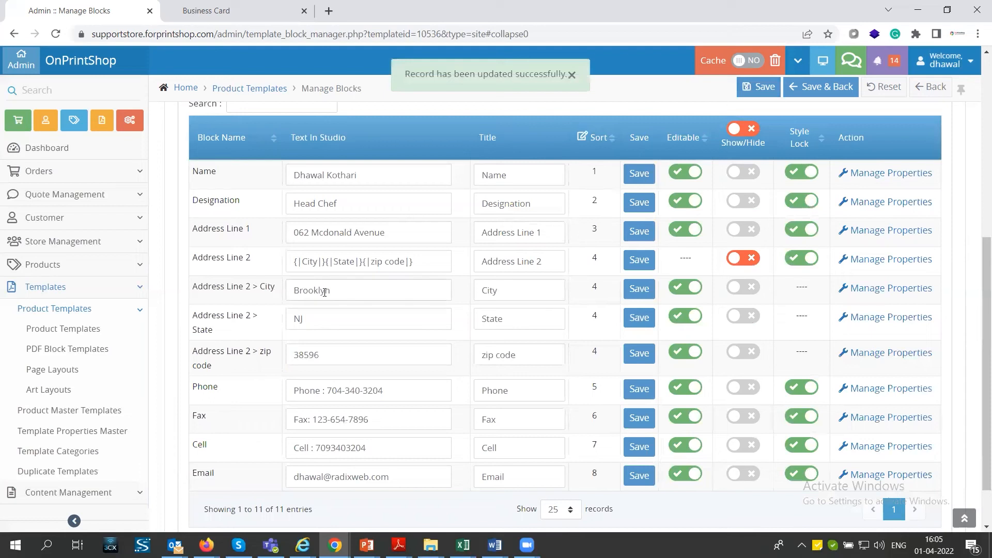
Reload the business card design page so it uses the saved address sub-blocks.
{"action": "left_click", "coordinate": [305, 290]}
{"action": "left_click", "coordinate": [297, 318]}
{"action": "double_click", "coordinate": [298, 353]}
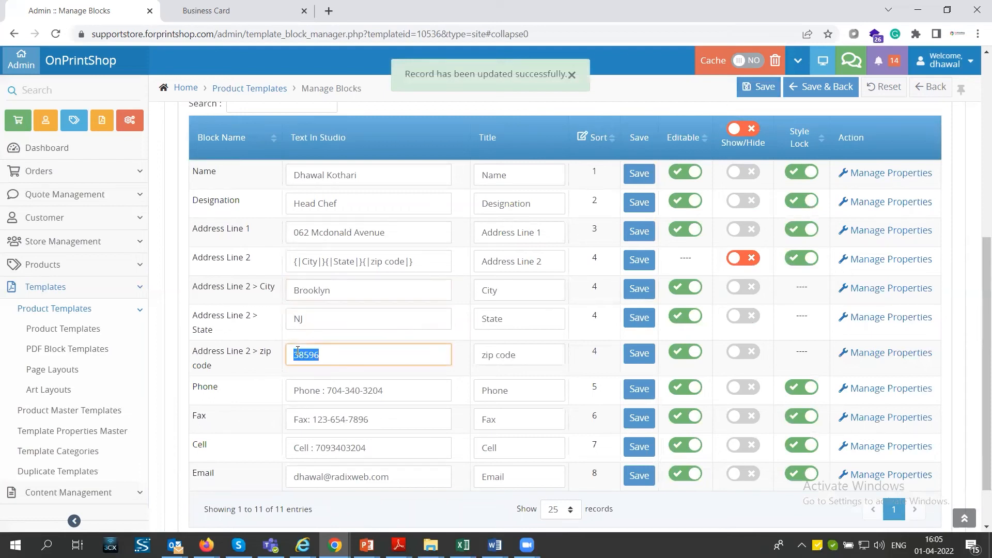
{"action": "left_click", "coordinate": [216, 14]}
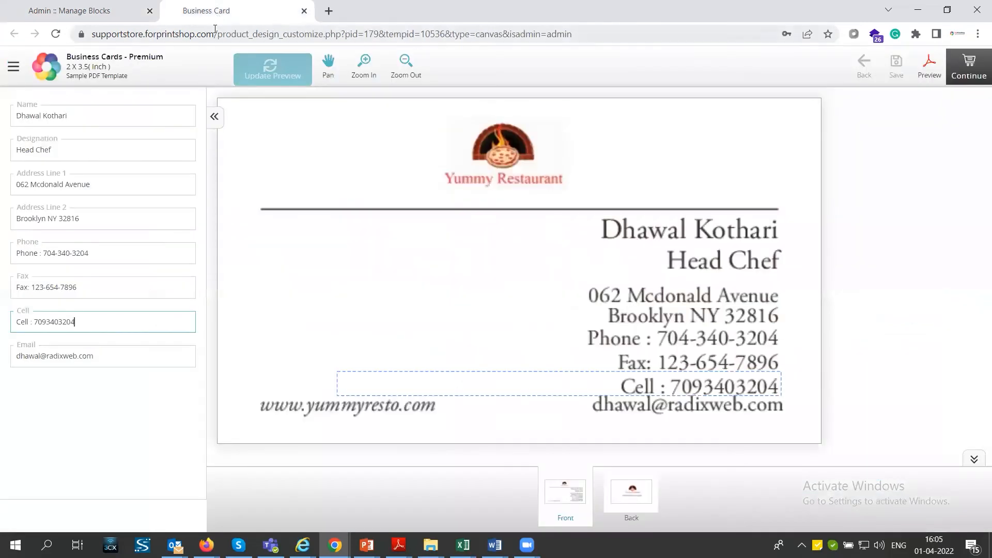
{"action": "left_click", "coordinate": [215, 32]}
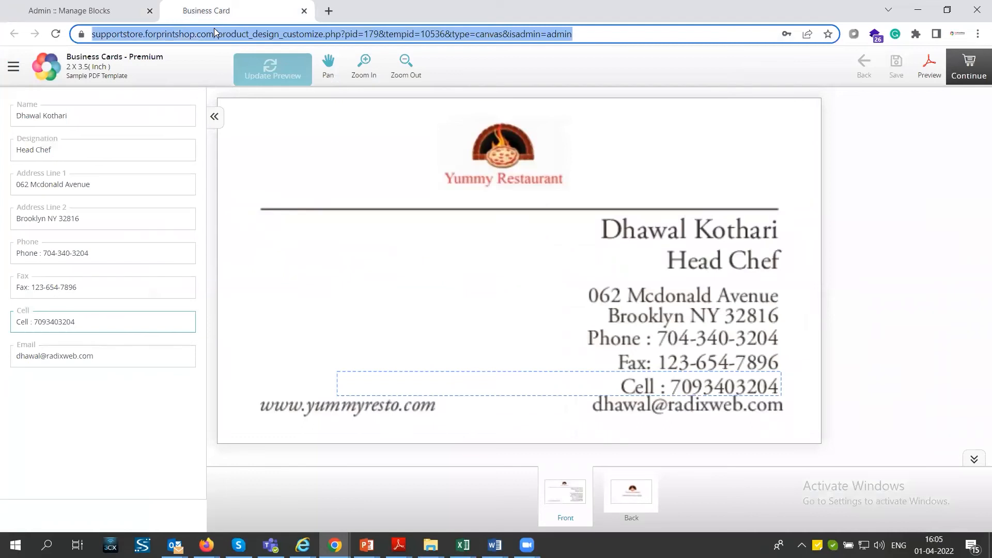
{"action": "key", "text": "Return"}
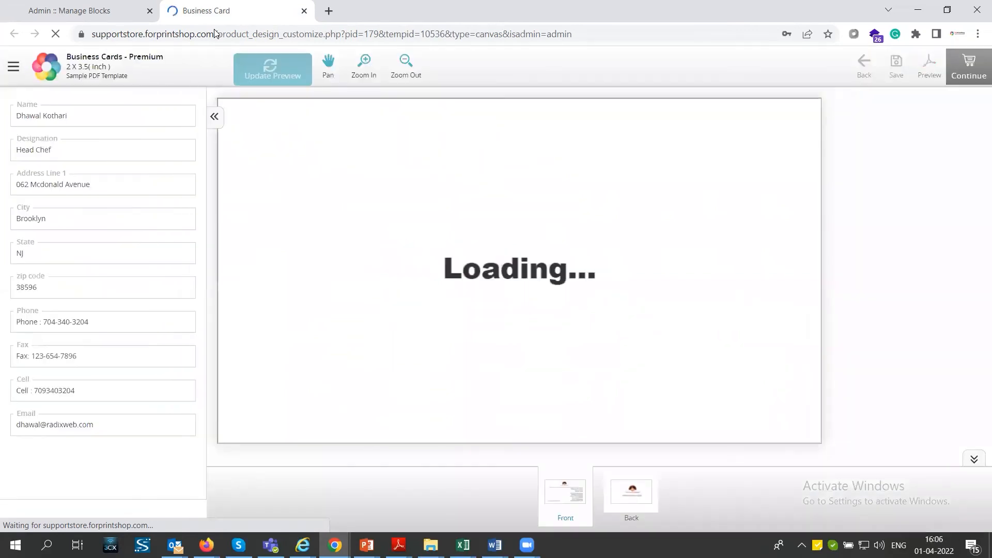
Examine how the card's second address line maps to the separate City, State and zip code form fields.
{"action": "left_click", "coordinate": [646, 322]}
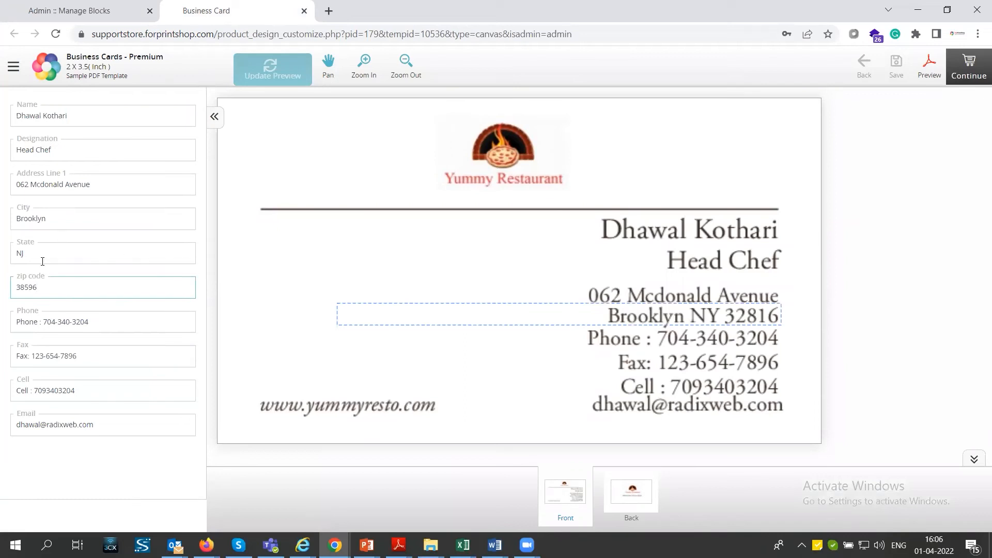
{"action": "double_click", "coordinate": [55, 218]}
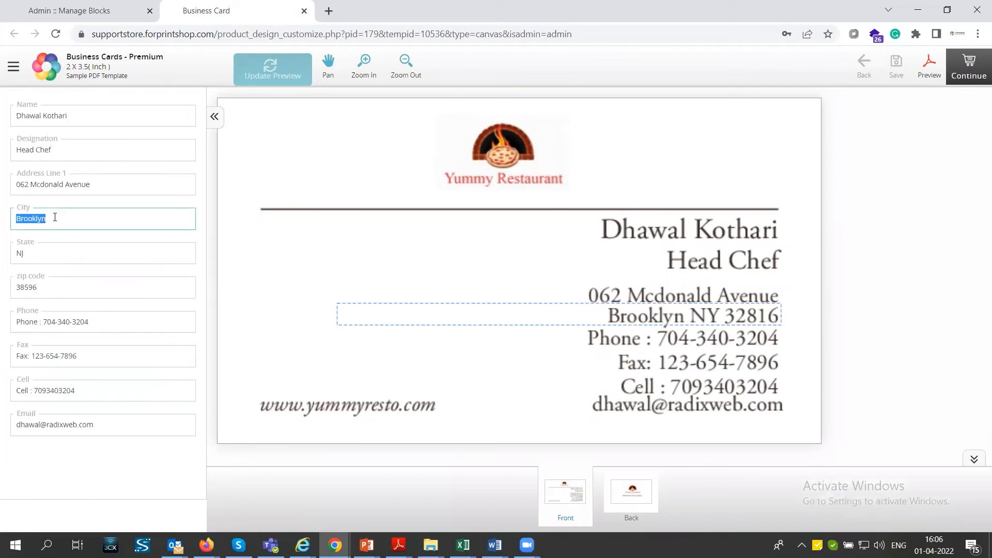
{"action": "left_click", "coordinate": [57, 252]}
{"action": "key", "text": "Tab"}
{"action": "left_click", "coordinate": [106, 17]}
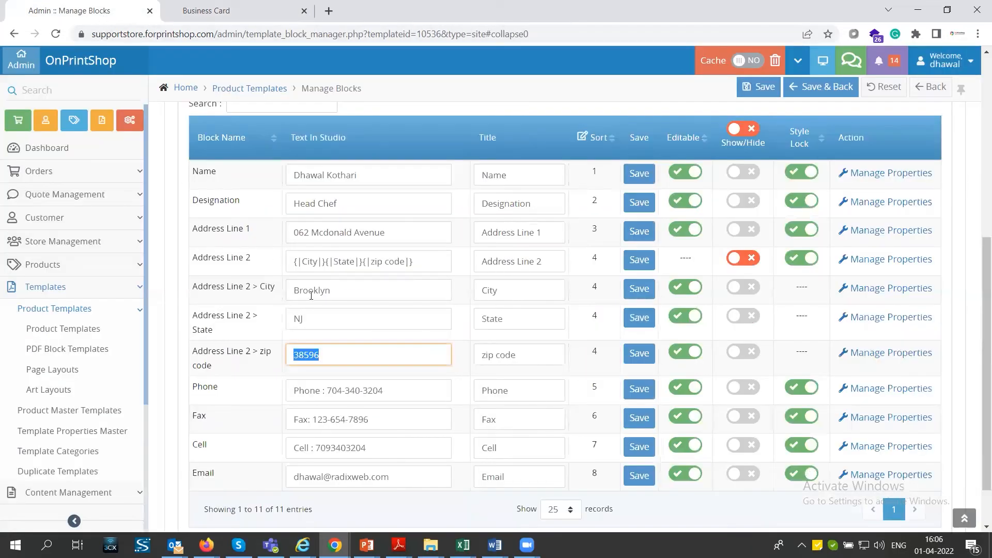
{"action": "left_click", "coordinate": [229, 19]}
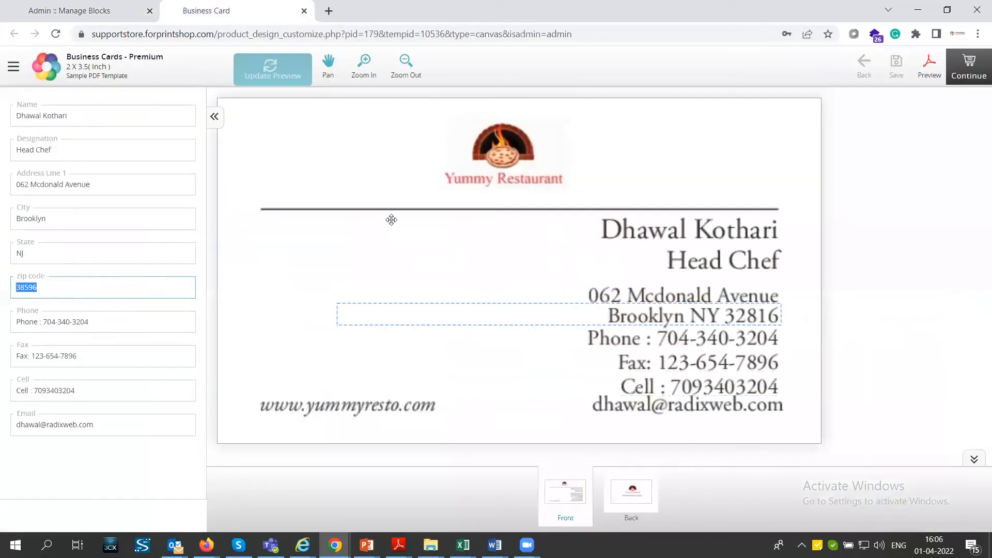
{"action": "left_click", "coordinate": [42, 251]}
{"action": "double_click", "coordinate": [59, 216]}
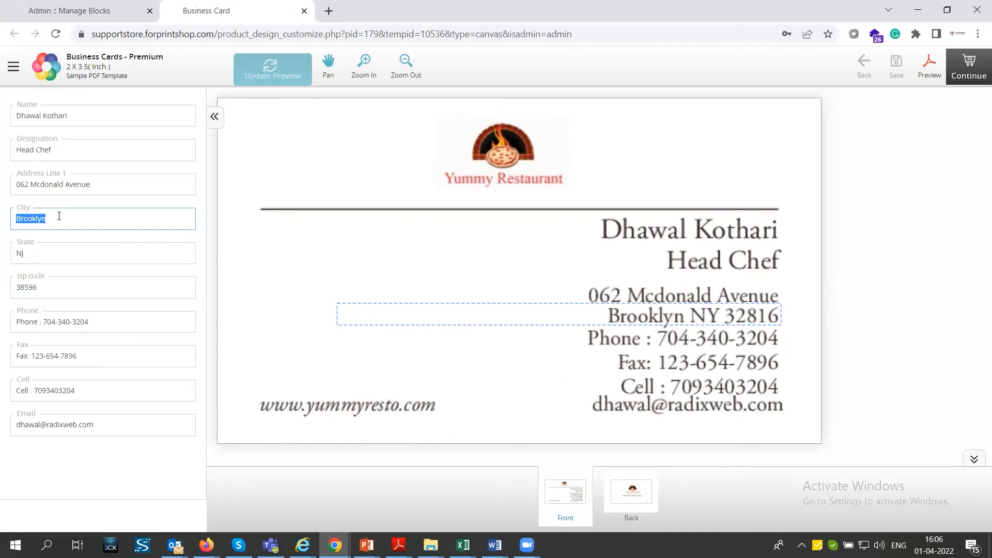
{"action": "left_click", "coordinate": [616, 345]}
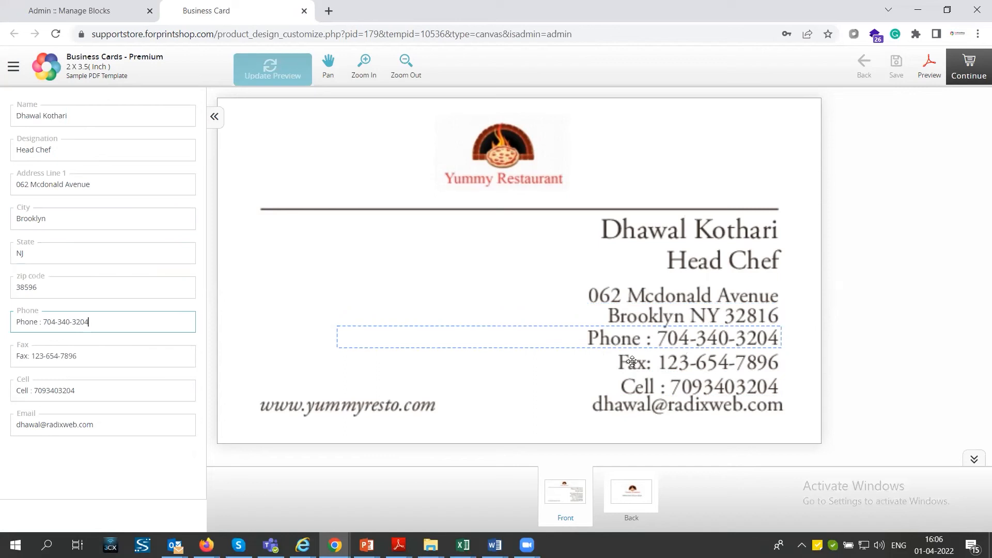
Clear the zip code field in the card form and update the preview.
{"action": "left_click_drag", "start_coordinate": [50, 223], "coordinate": [2, 224]}
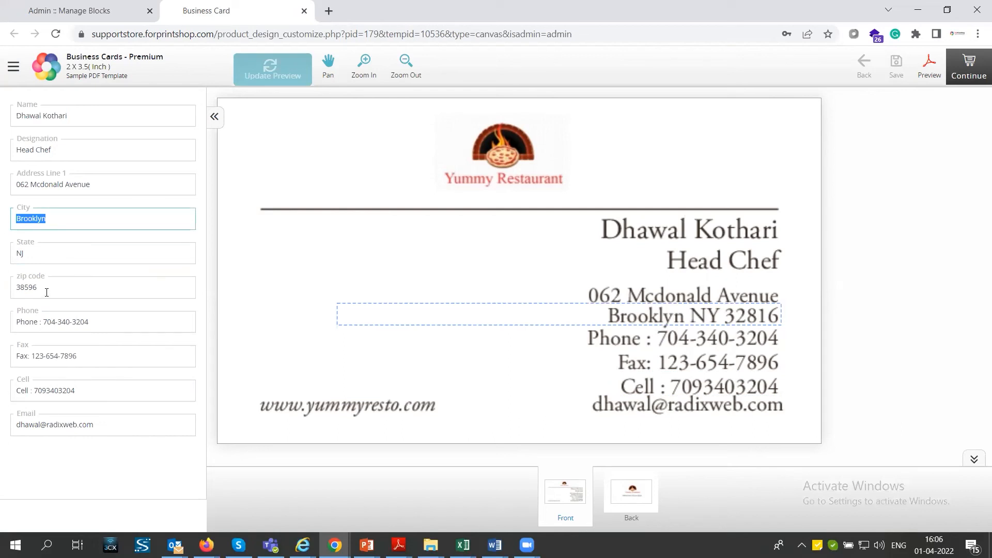
{"action": "left_click_drag", "start_coordinate": [44, 288], "coordinate": [8, 291]}
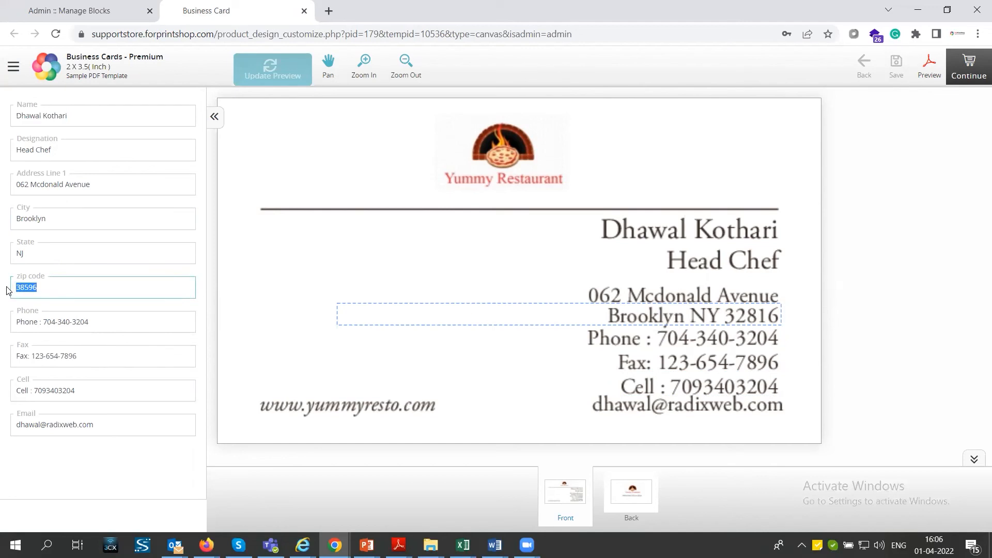
{"action": "key", "text": "BackSpace"}
{"action": "left_click", "coordinate": [270, 64]}
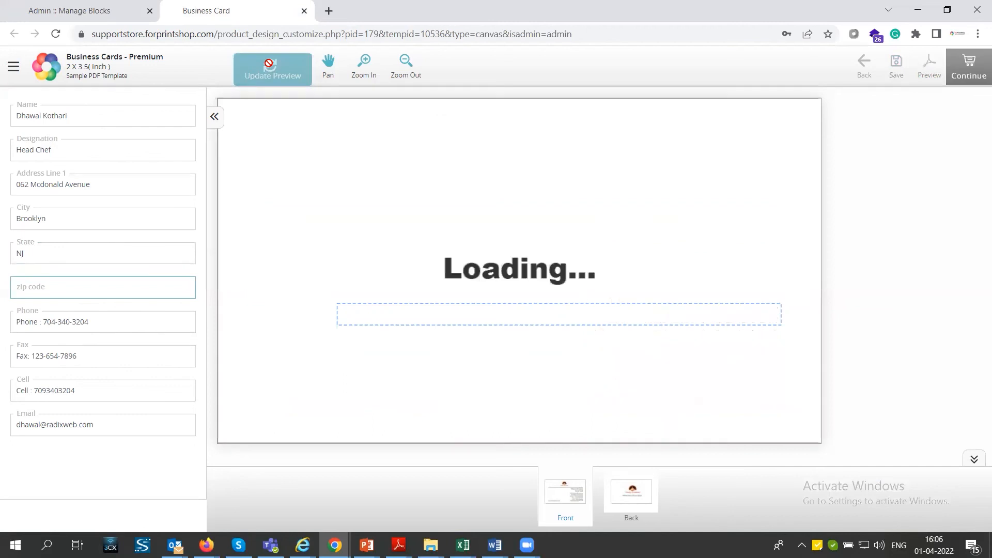